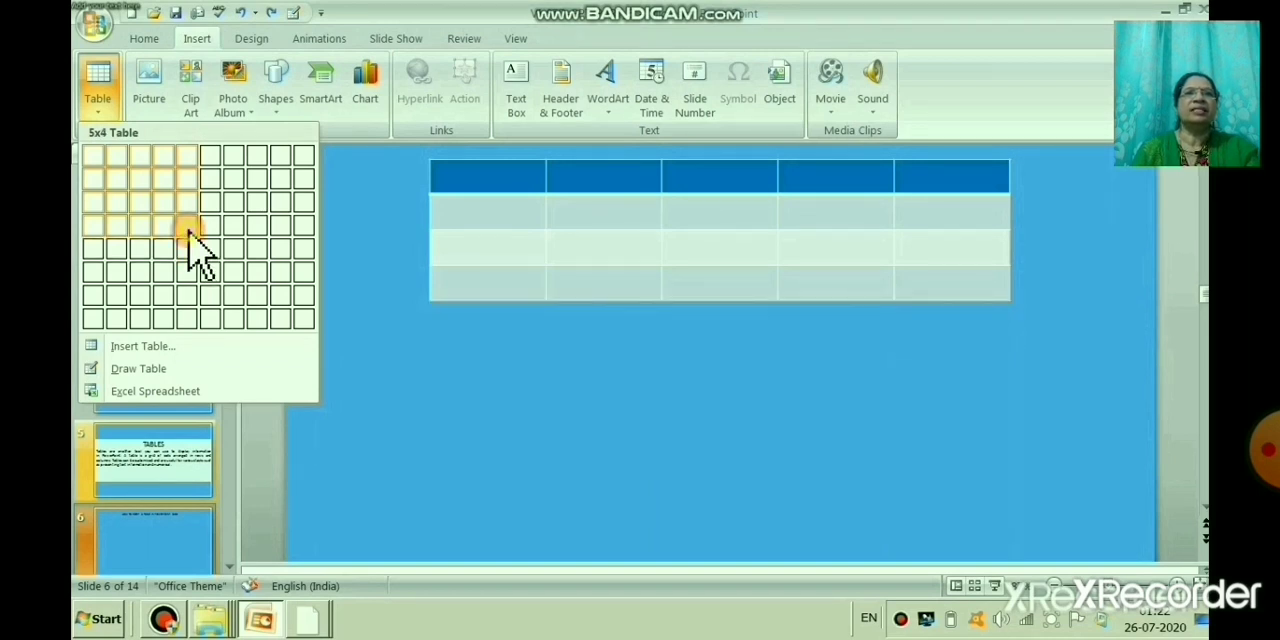
Step: Insert a 5x4 table on slide 6 and enter the column headings ROLL_NO, MATHS, ENGLISH and SCIENCE in its first four header cells
left_click(188, 231)
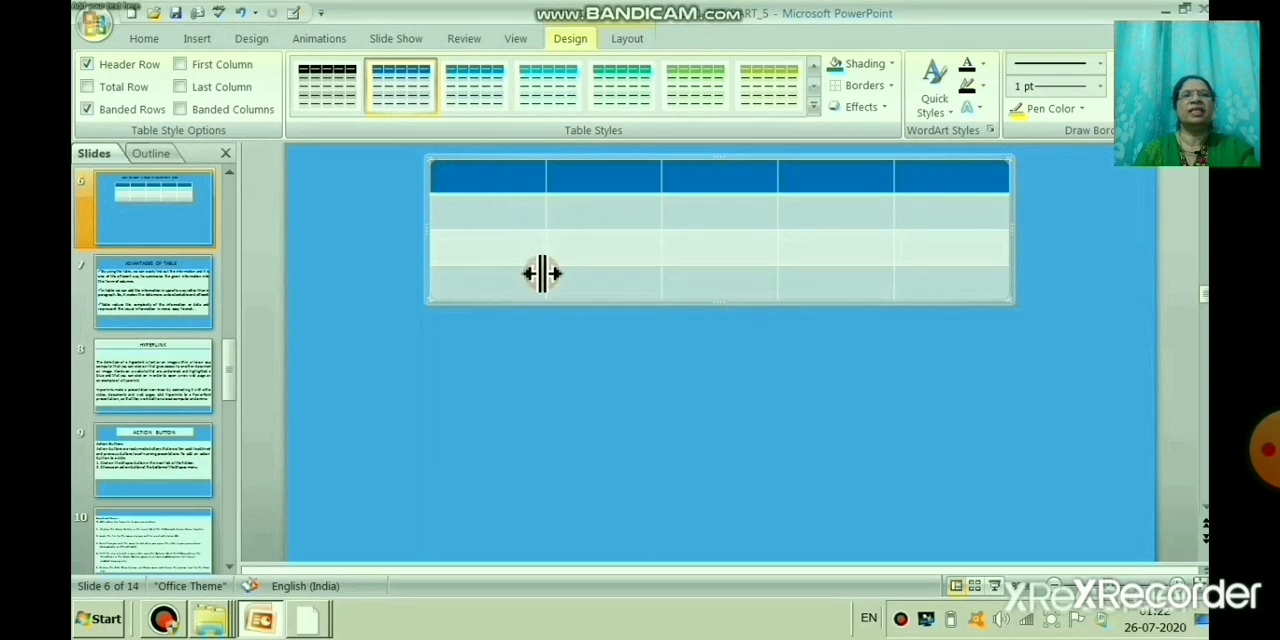
left_click(441, 177)
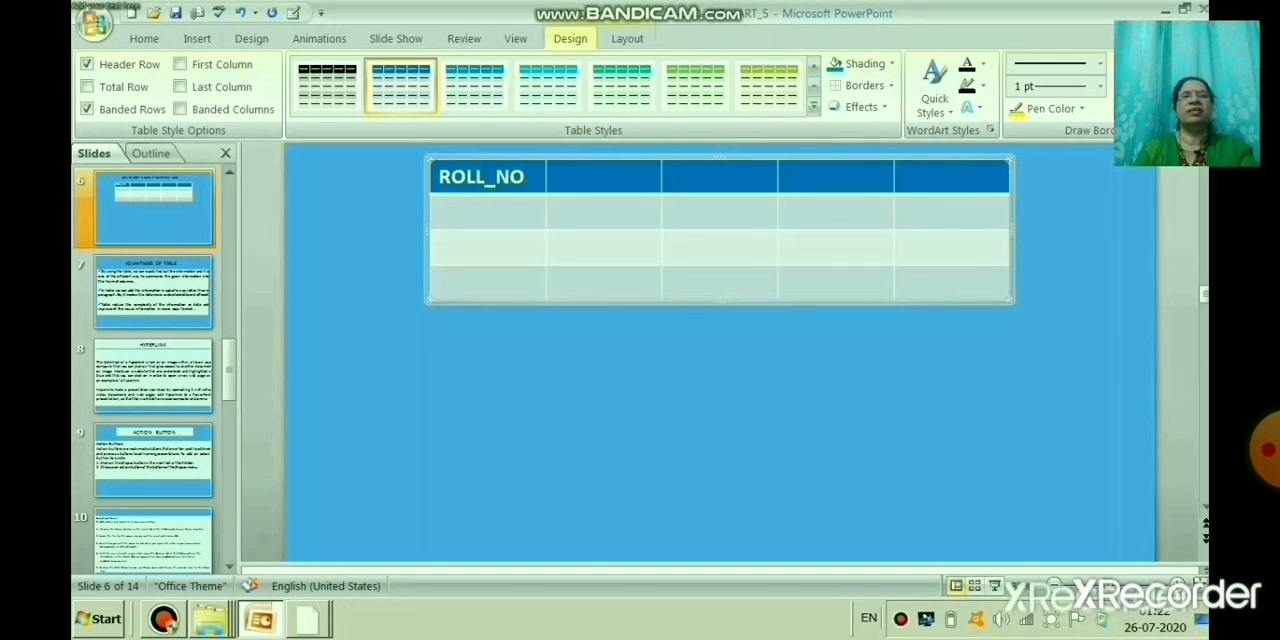
left_click(593, 177)
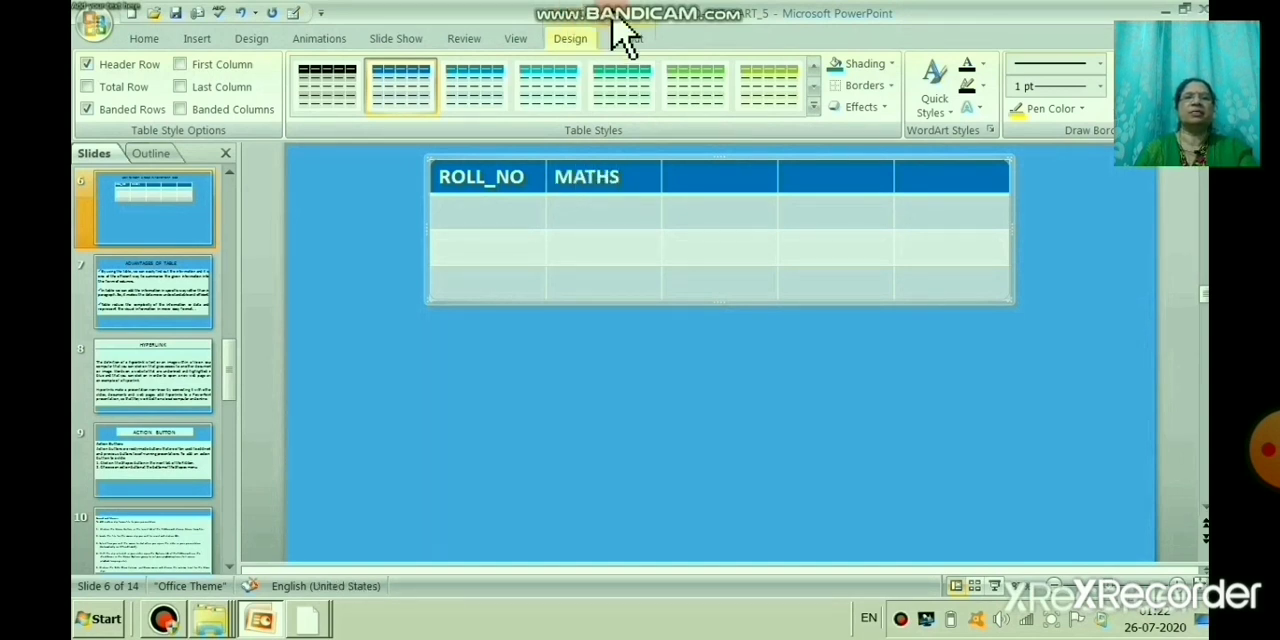
left_click(706, 173)
type("ENGLISH")
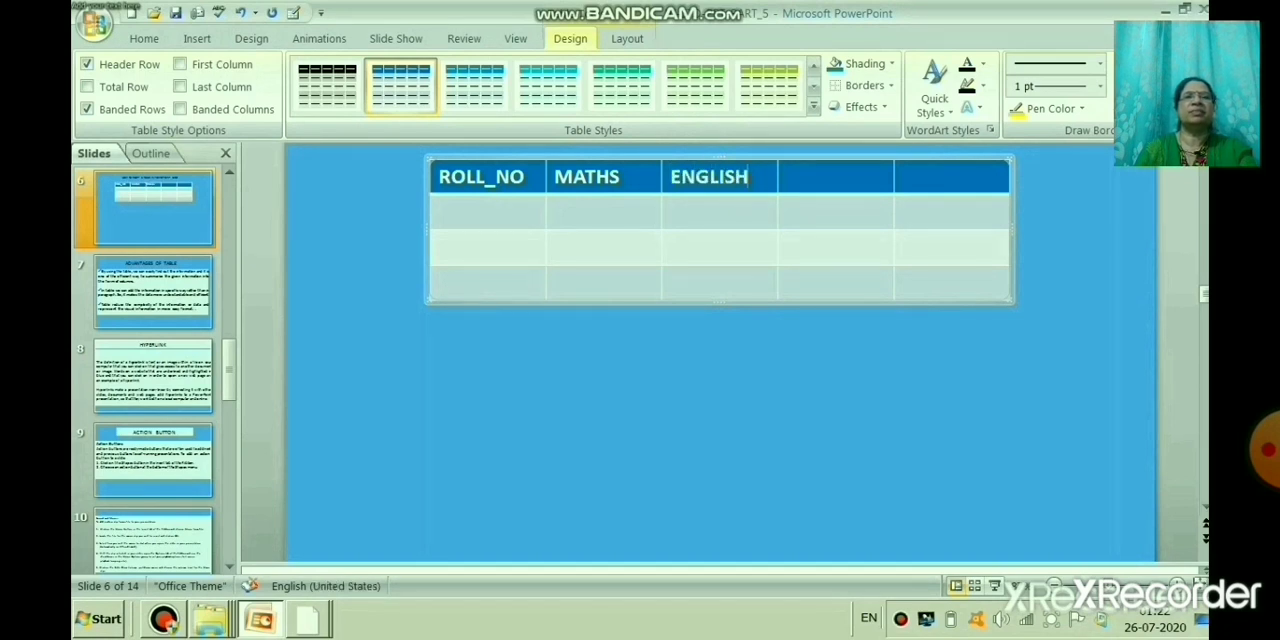
left_click(835, 172)
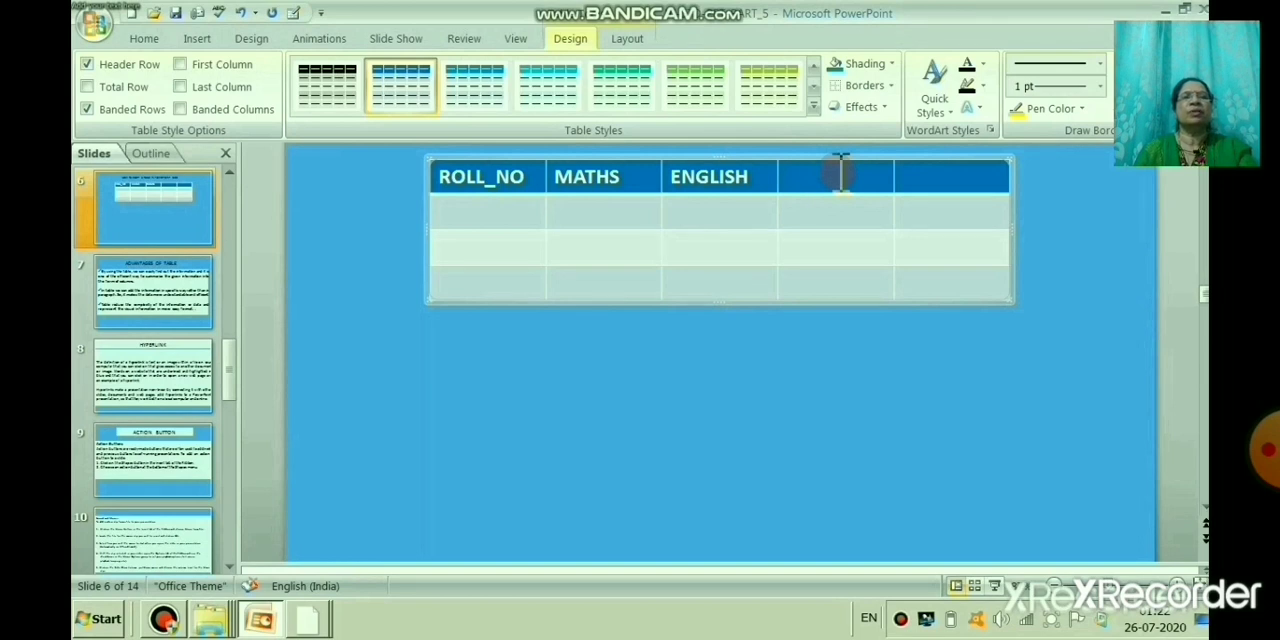
type("SCIENCE")
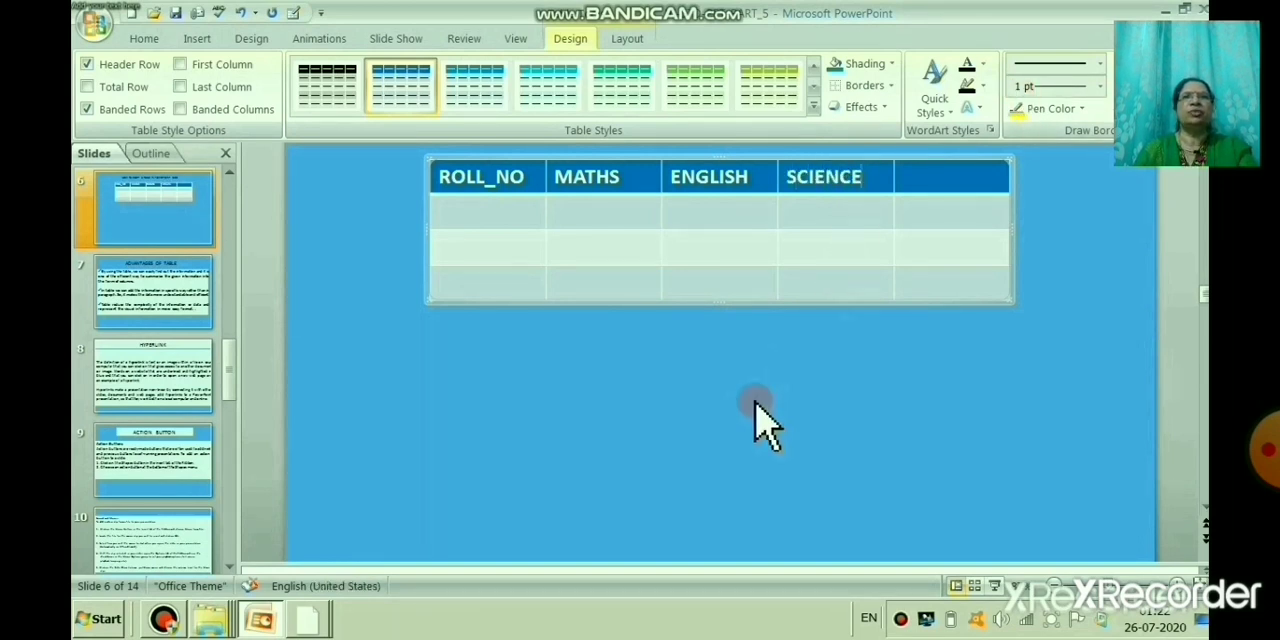
left_click(690, 340)
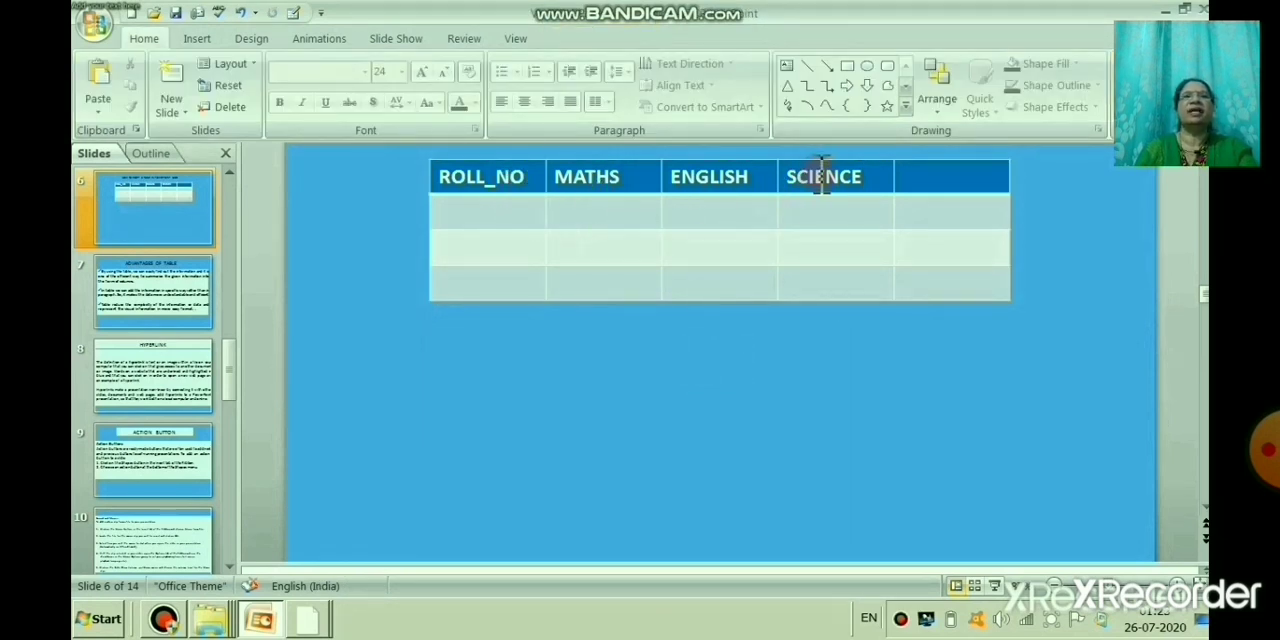
Step: Enter the roll numbers 1, 2 and 3 in the three rows below the ROLL_NO heading
left_click(508, 212)
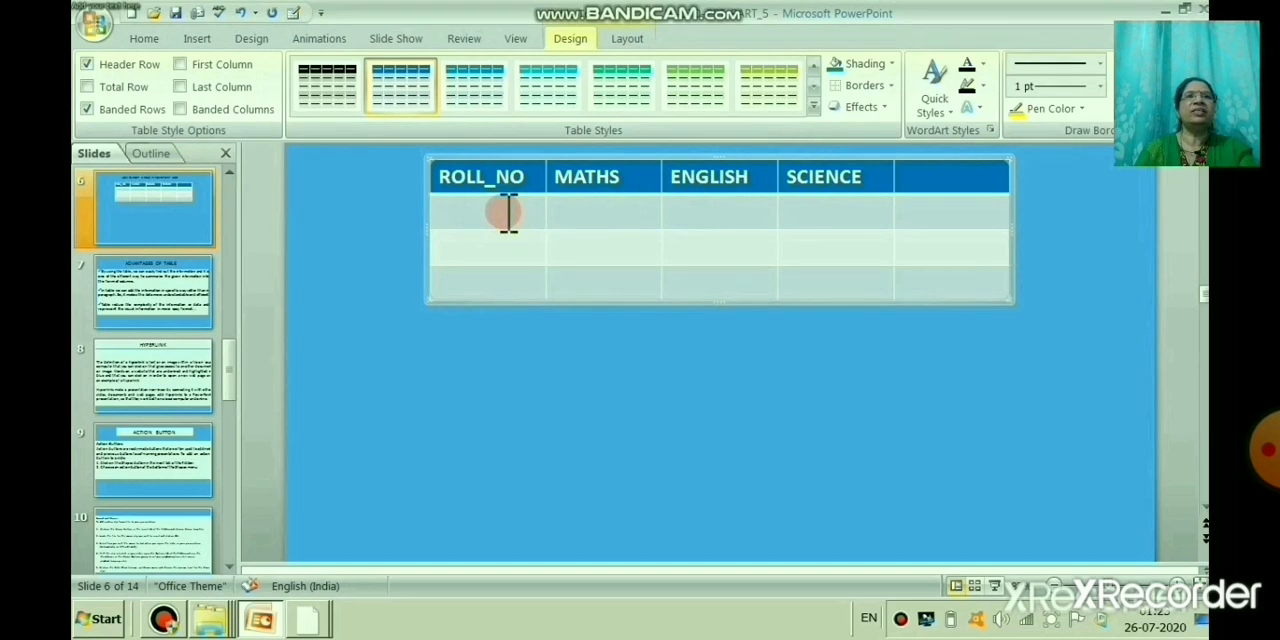
type("1")
type("2")
left_click(483, 279)
type("3")
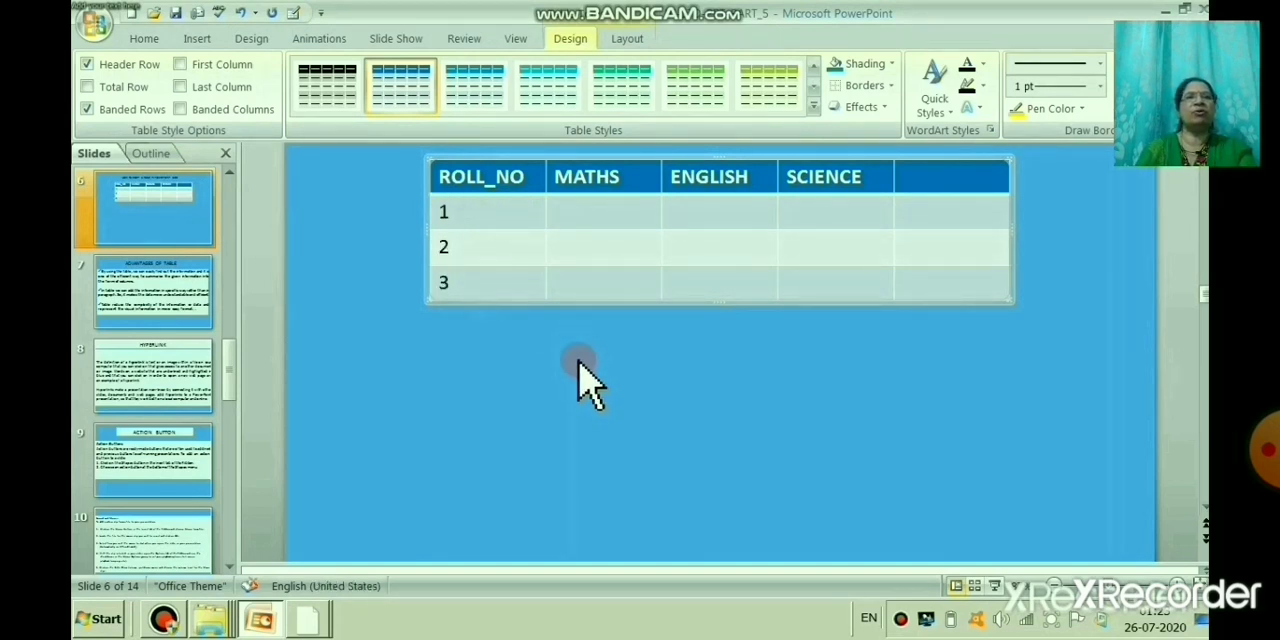
left_click(580, 371)
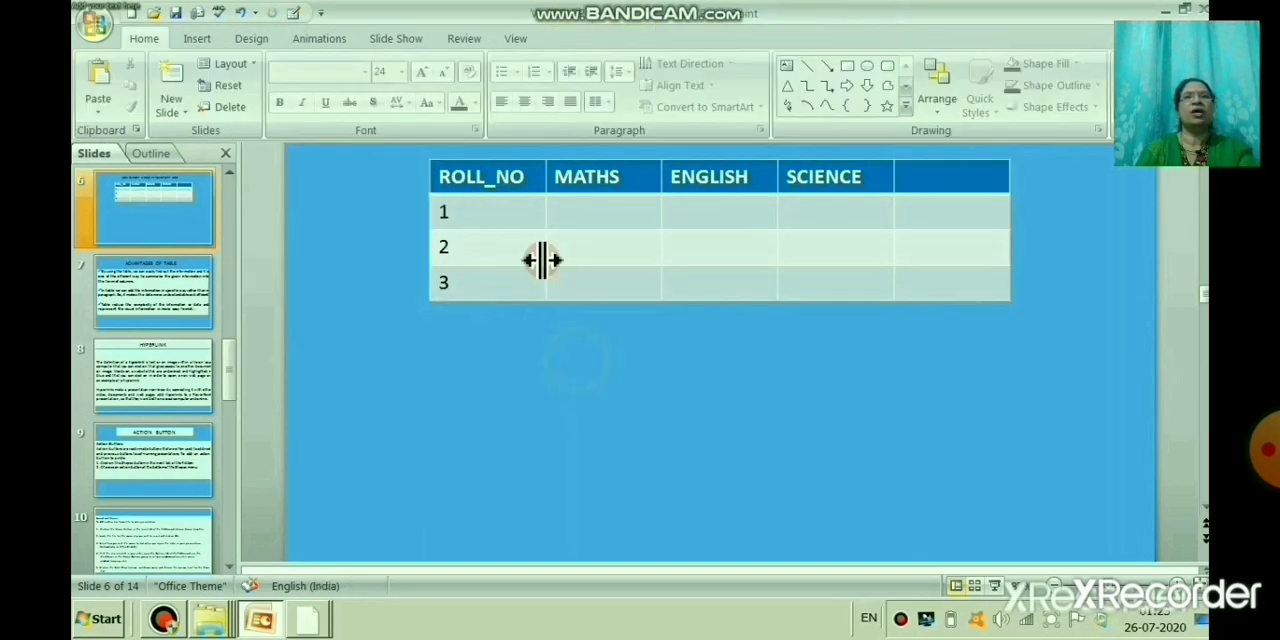
left_click(466, 176)
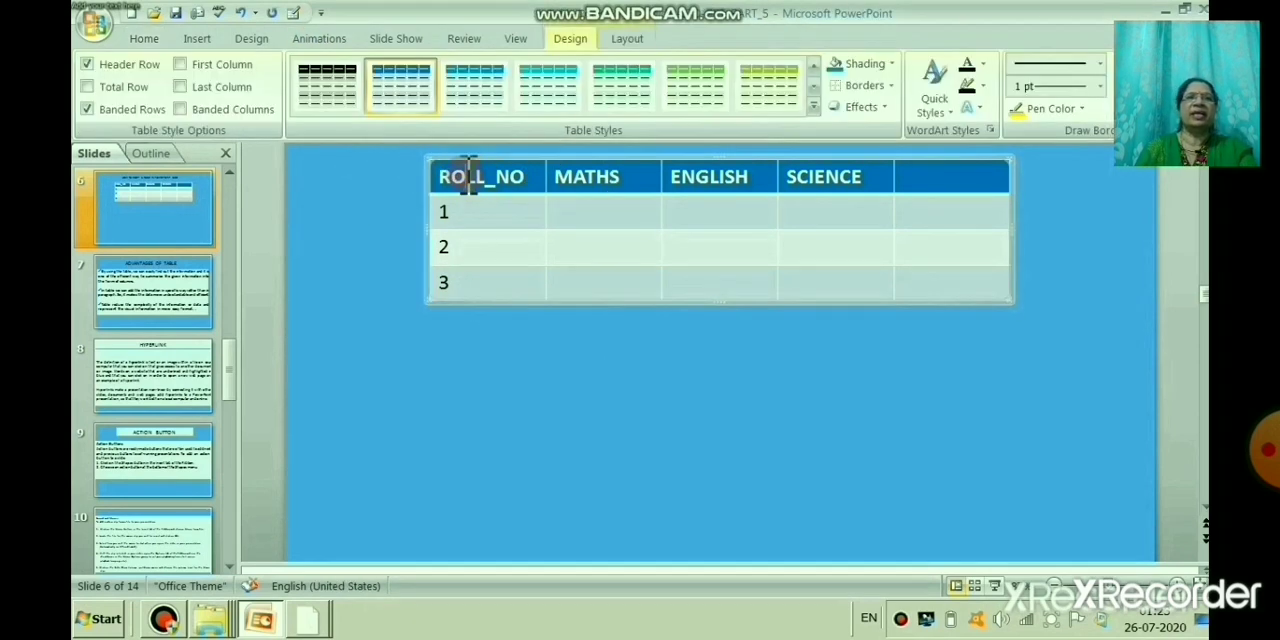
left_click(841, 282)
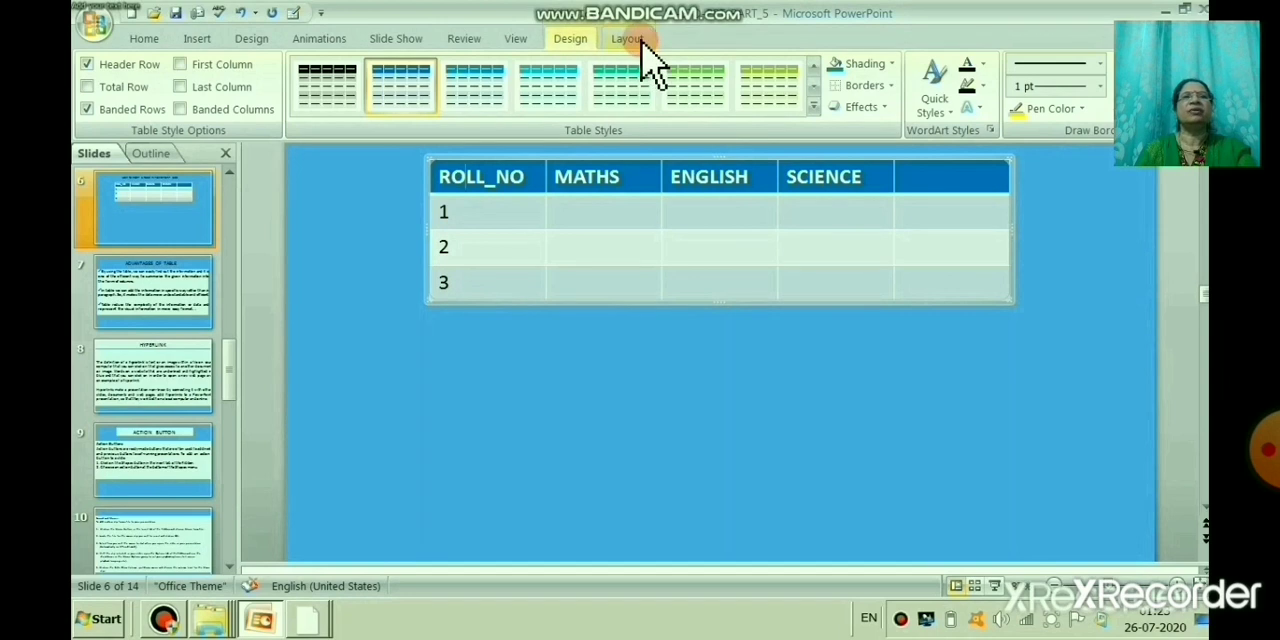
left_click(530, 385)
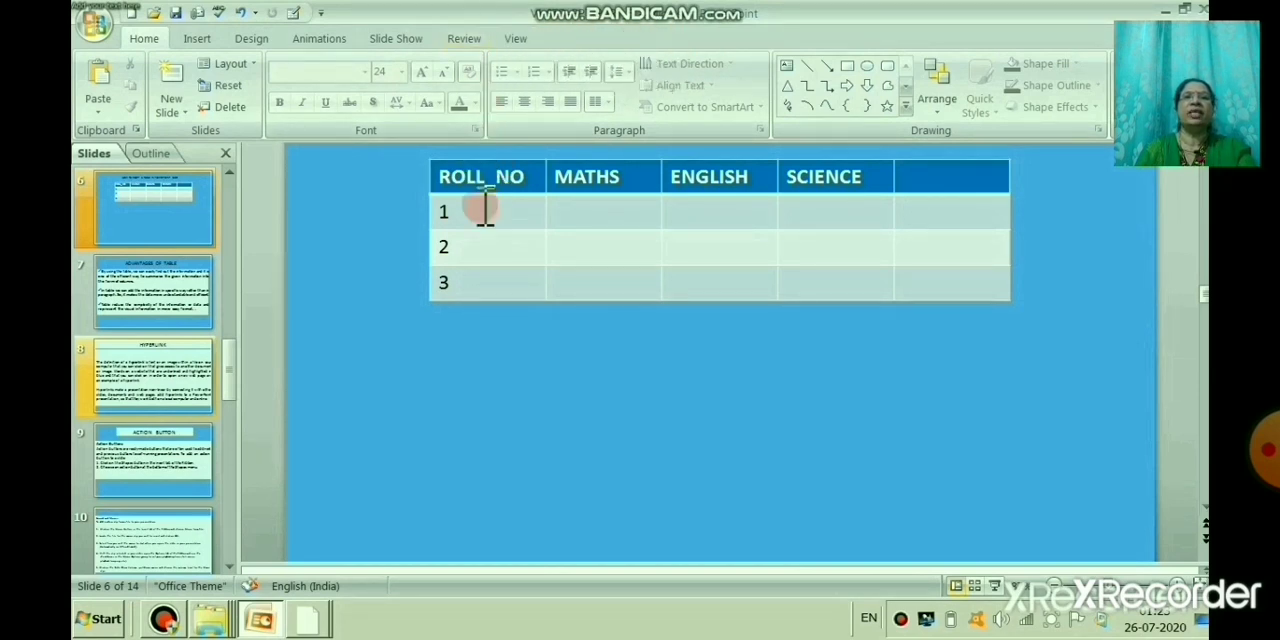
Step: Try orange shading on the ROLL_NO header cell and undo it
left_click(517, 170)
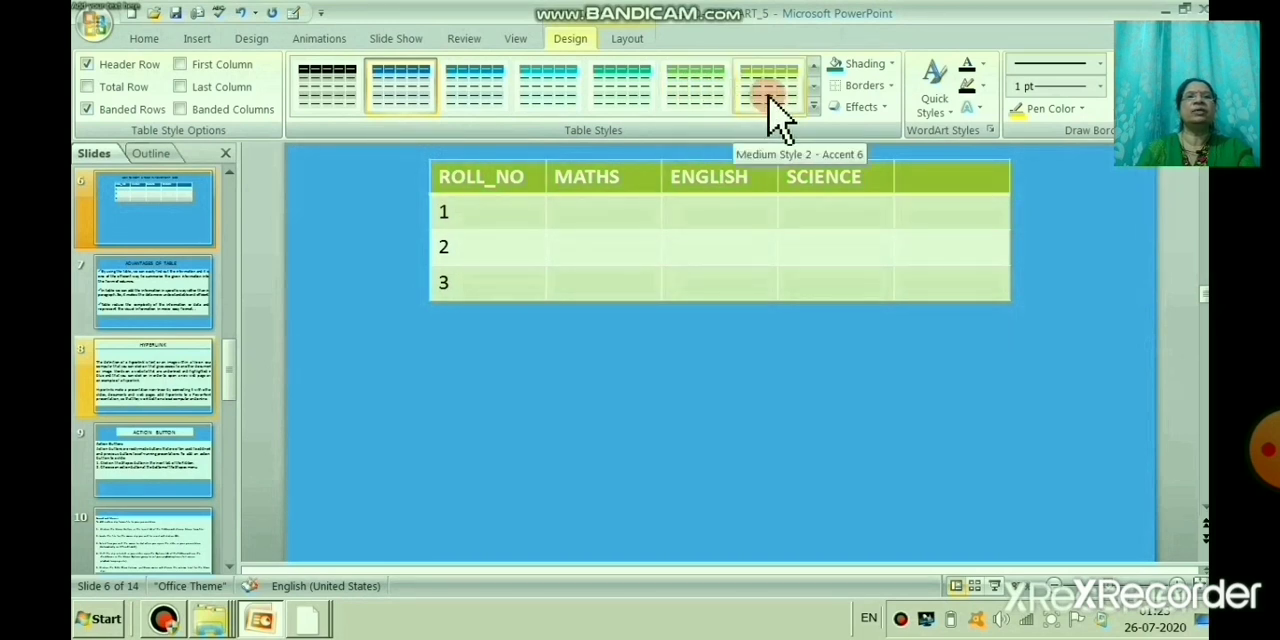
left_click(891, 64)
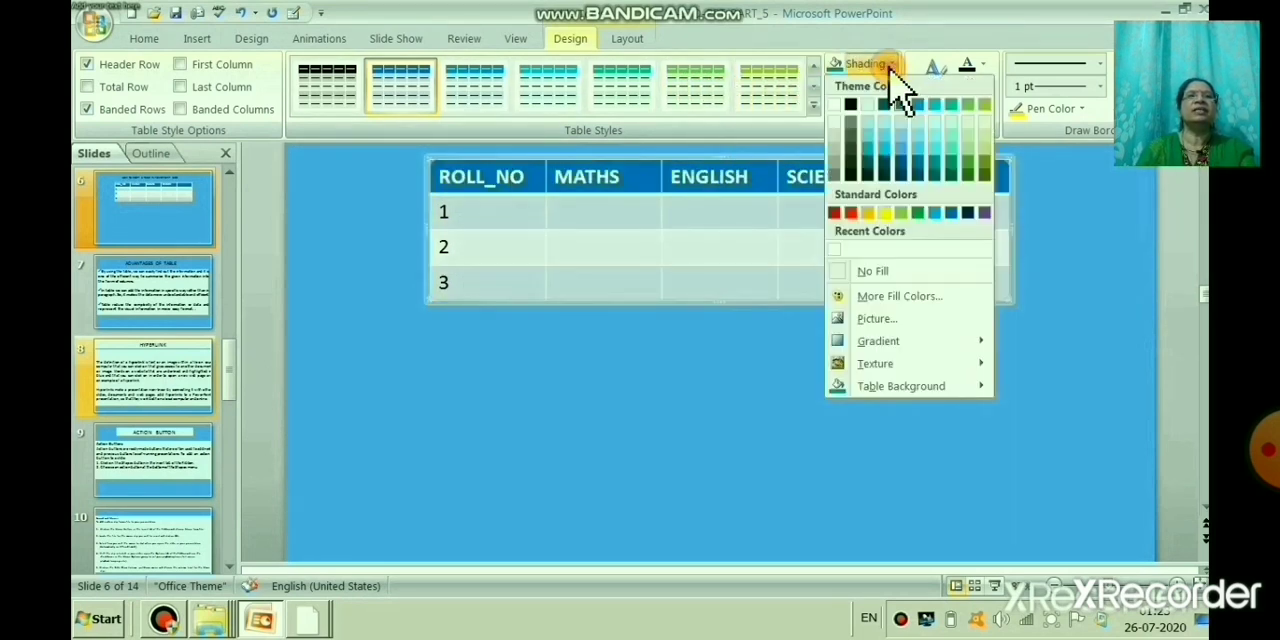
left_click(876, 213)
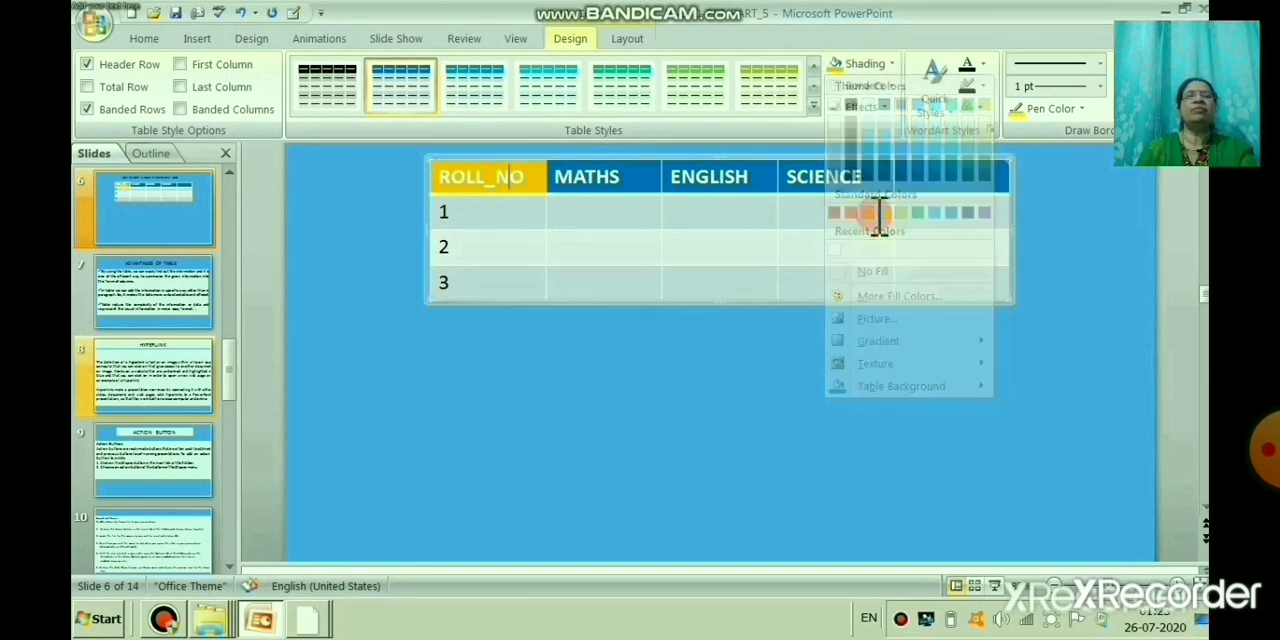
left_click(241, 13)
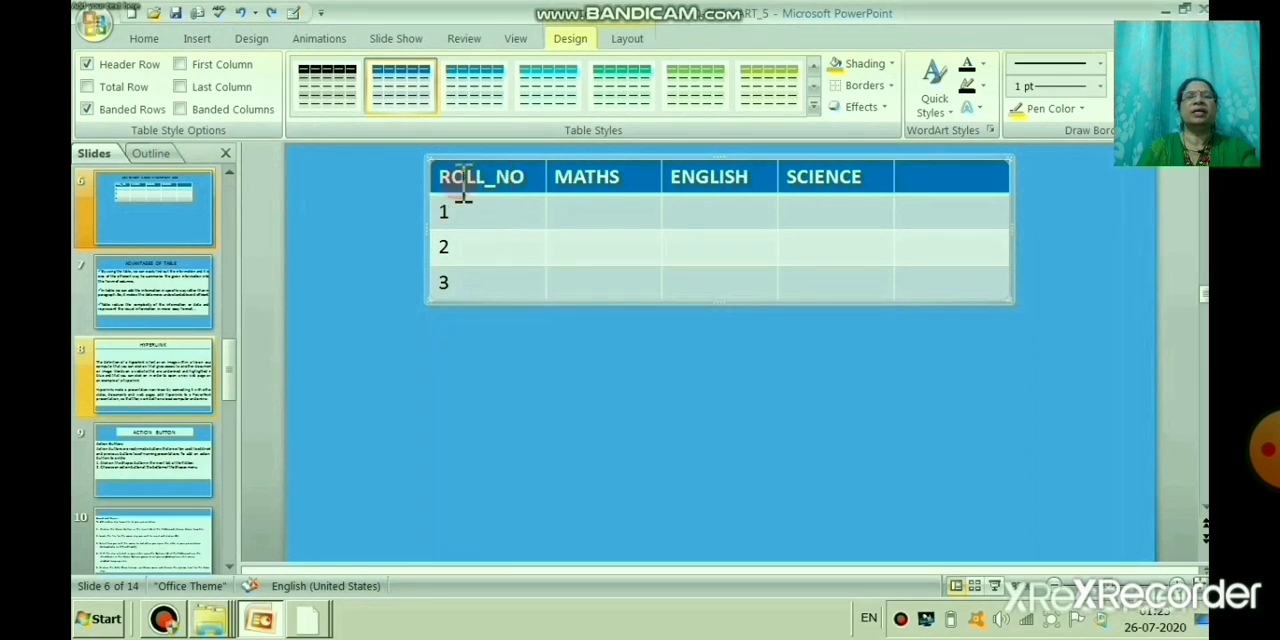
Step: Insert a blank column directly after ROLL_NO and widen the ROLL_NO column so its heading fits on one line
left_click(627, 40)
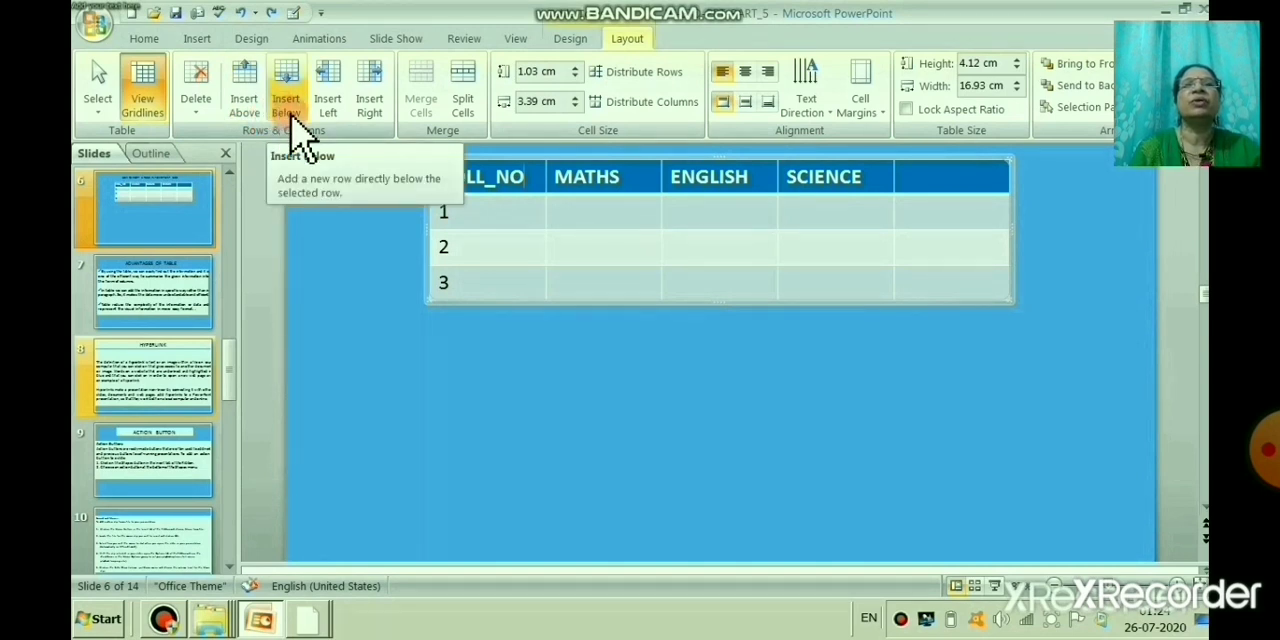
left_click(370, 105)
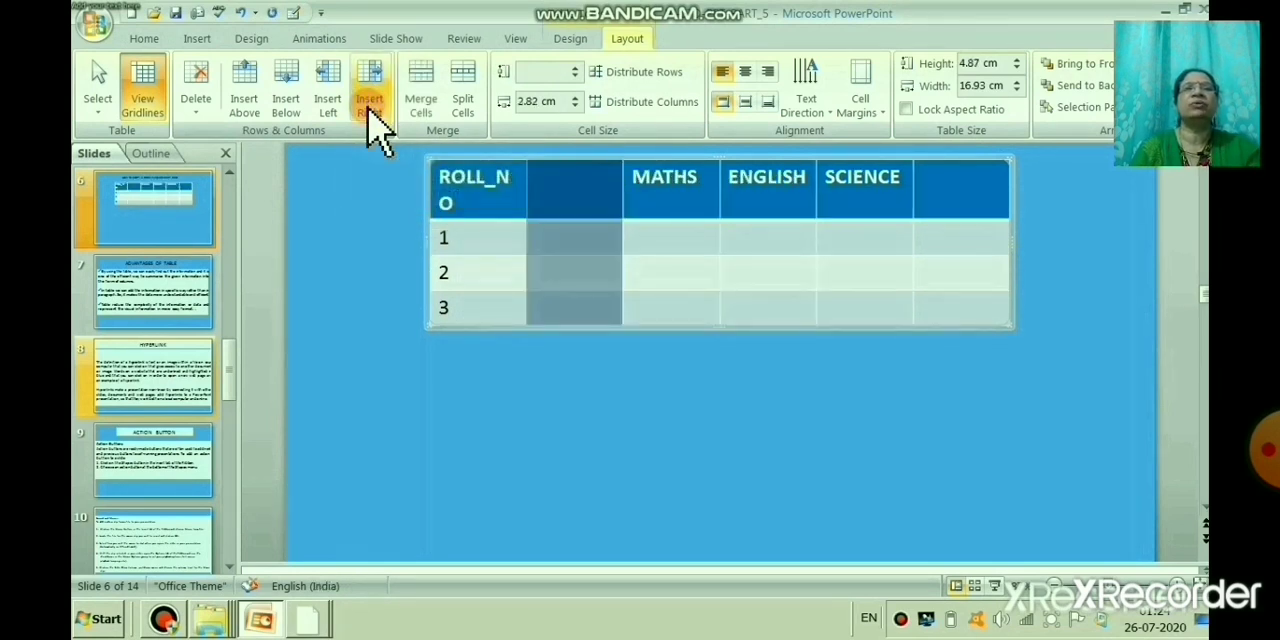
left_click(608, 310)
mouse_move(526, 178)
left_mouse_down()
mouse_move(523, 163)
mouse_move(541, 165)
left_mouse_up()
left_click(584, 178)
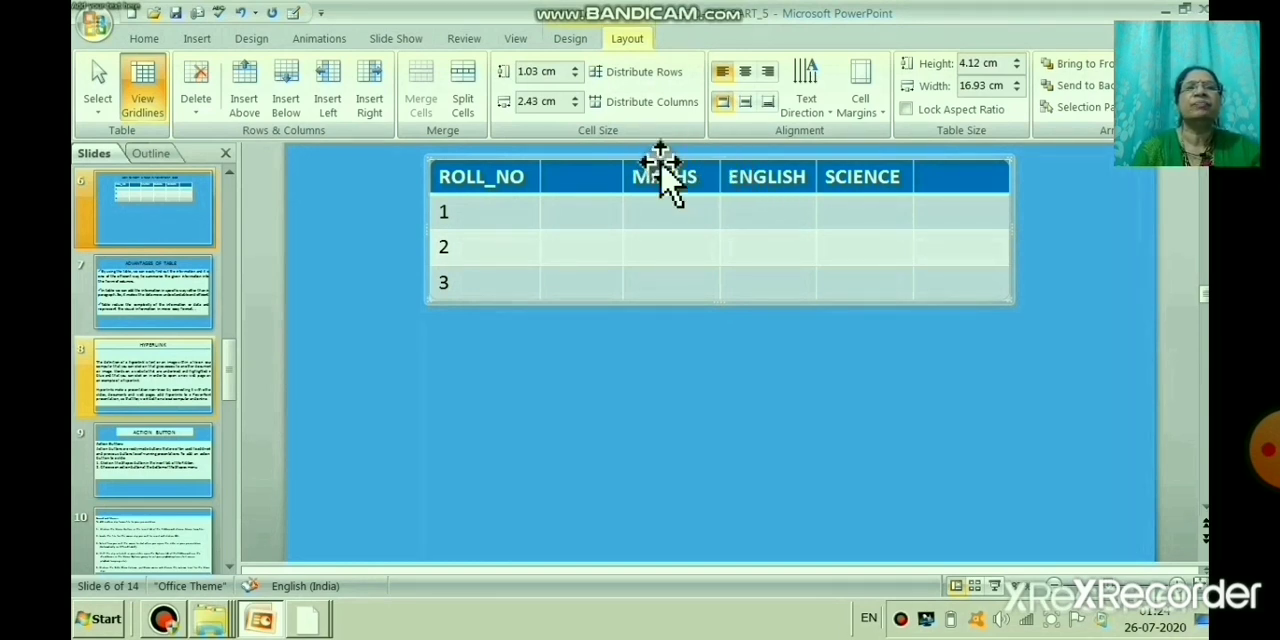
Step: Insert a blank column between the MATHS and ENGLISH columns
left_click(704, 188)
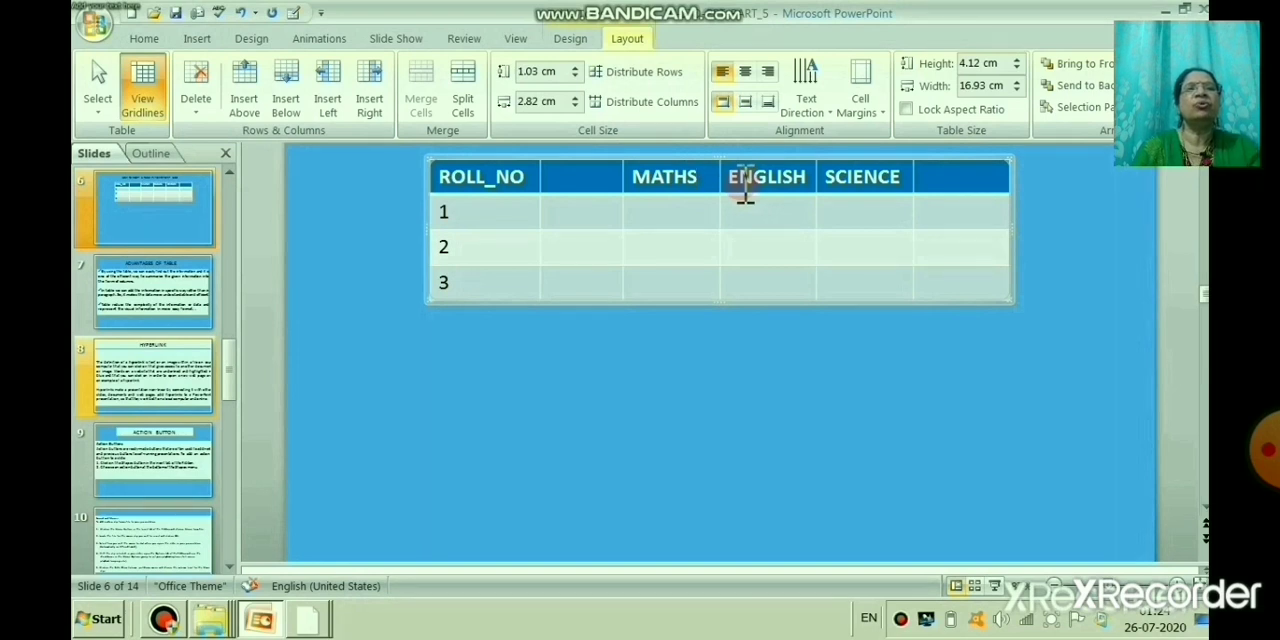
left_click(733, 183)
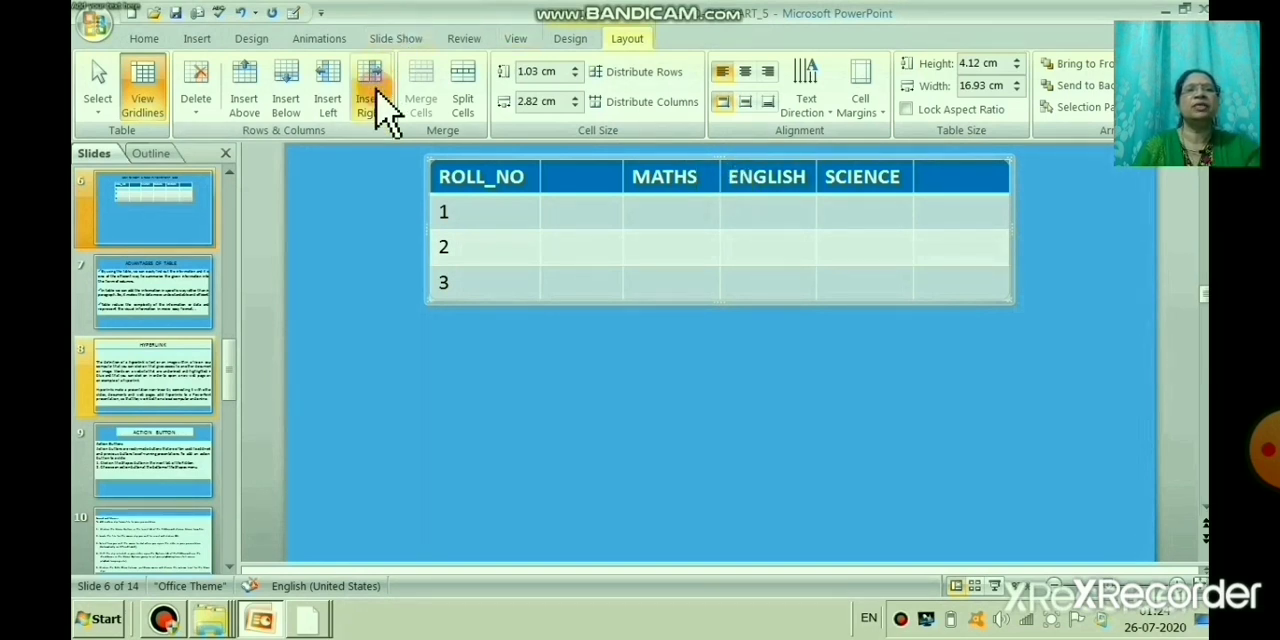
left_click(345, 100)
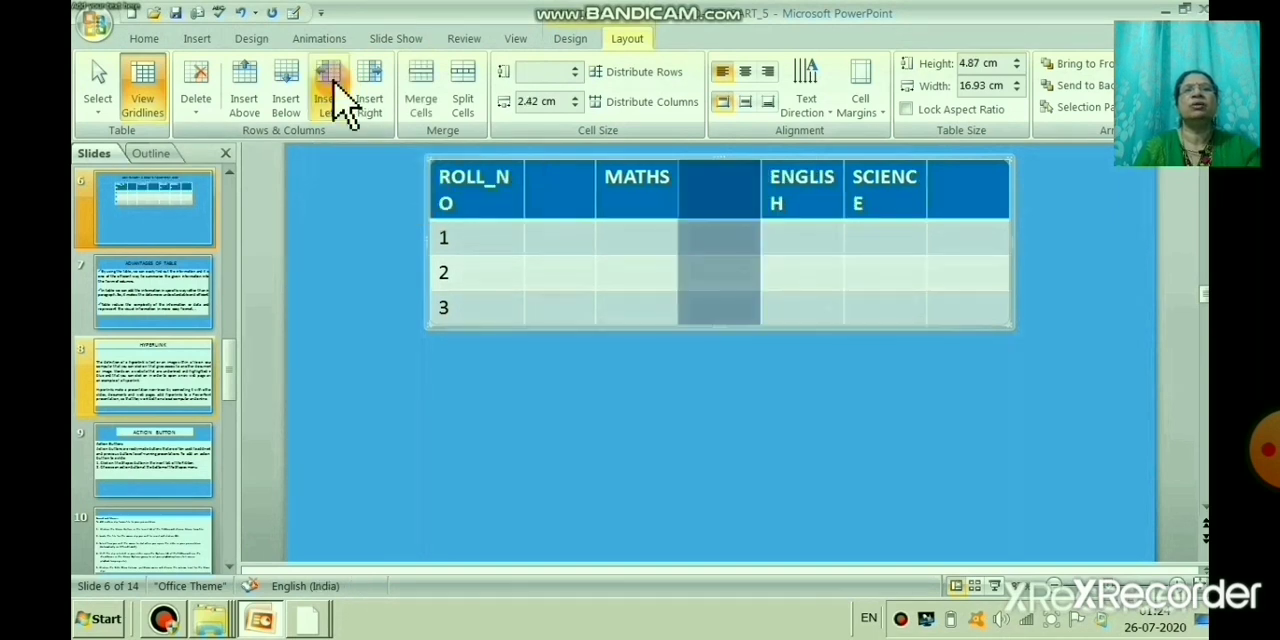
left_click(735, 203)
Step: Stretch the table on both sides to about 20.9 cm wide and widen the ENGLISH and SCIENCE columns so their headings fit on one line
left_click_drag(843, 171, 853, 172)
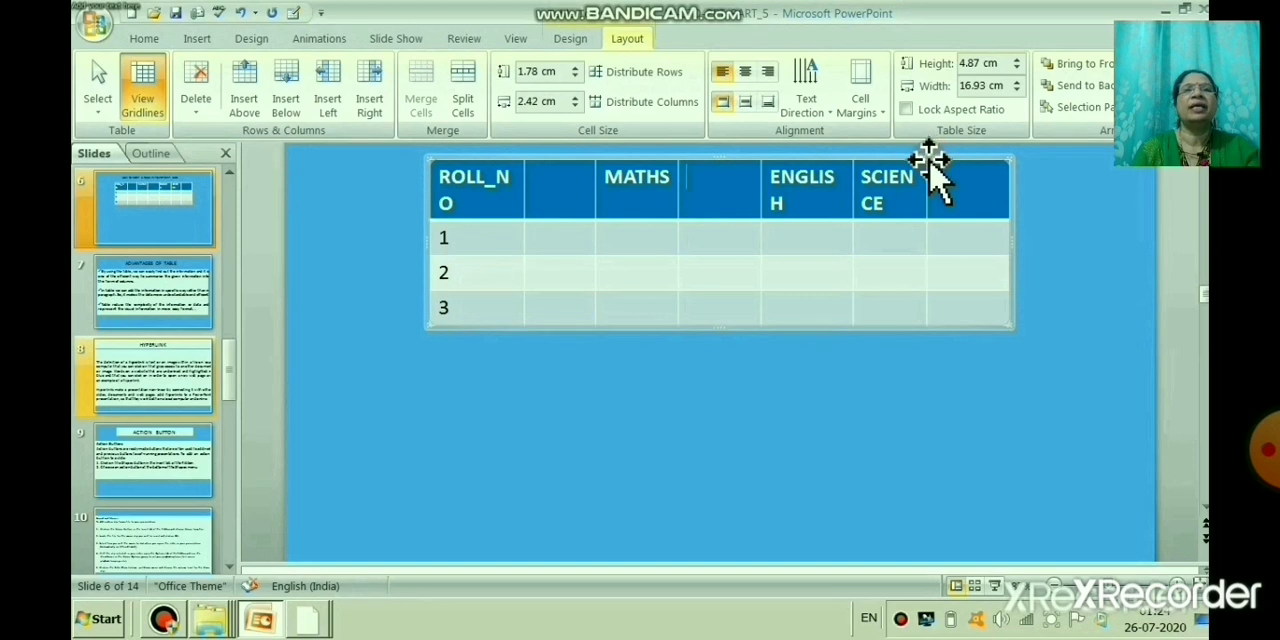
left_click(940, 157)
left_click_drag(932, 157, 926, 154)
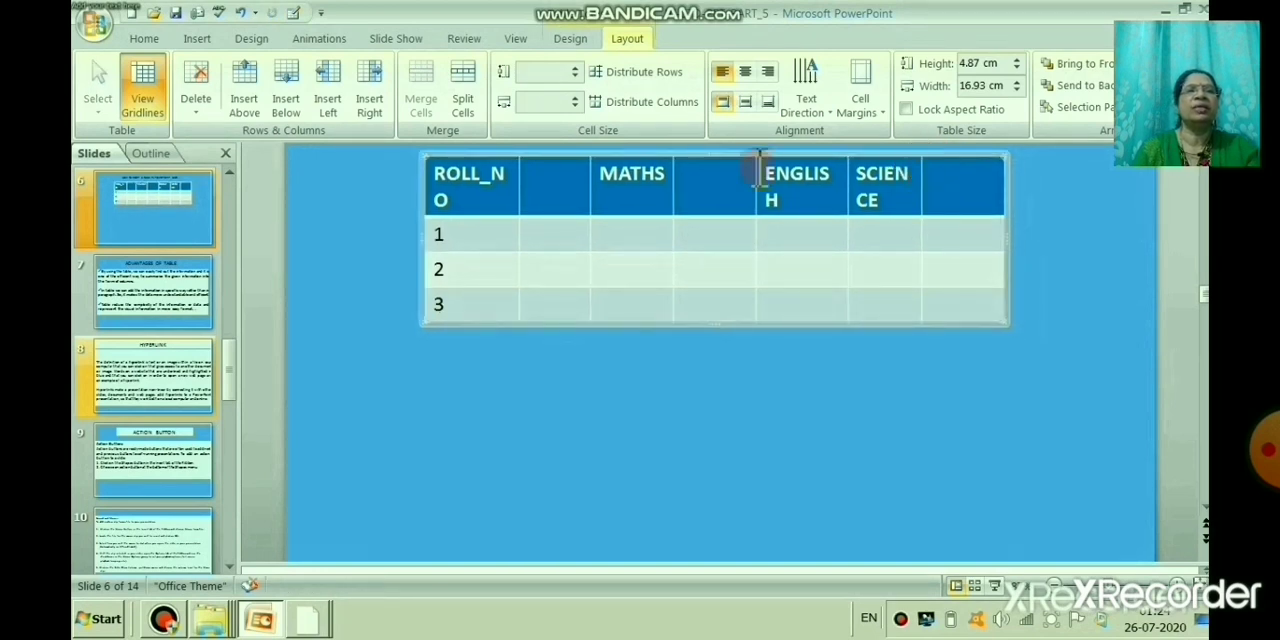
left_click_drag(425, 172, 372, 163)
left_click_drag(1005, 160, 1088, 155)
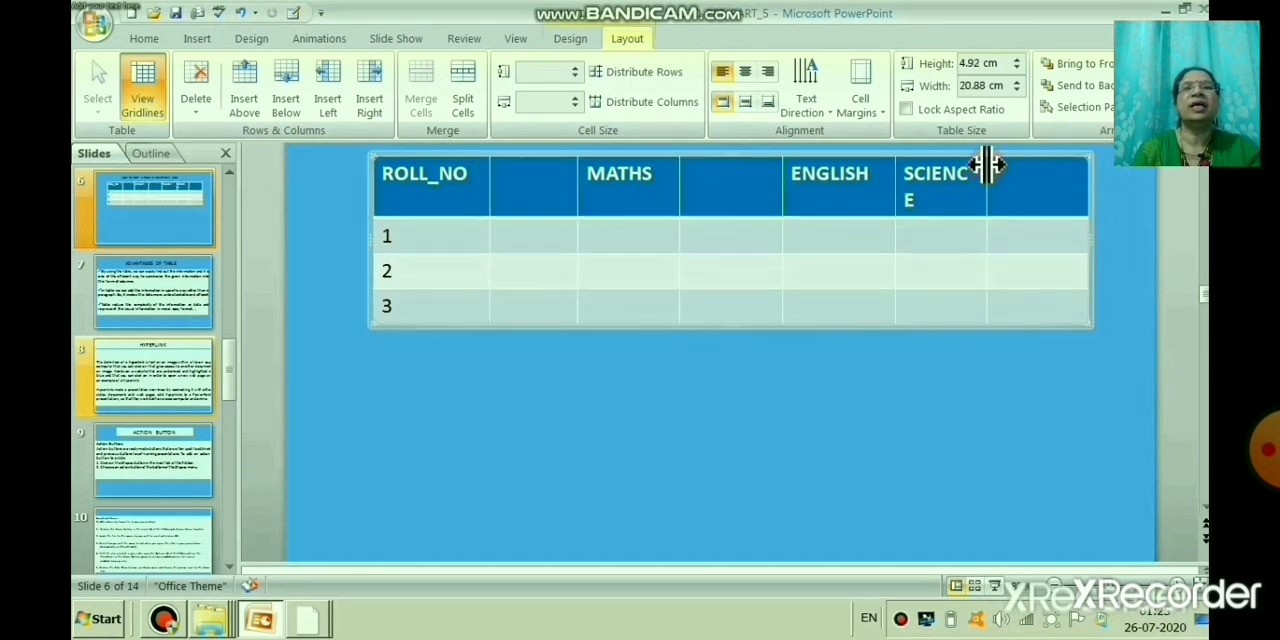
left_click_drag(985, 165, 1008, 166)
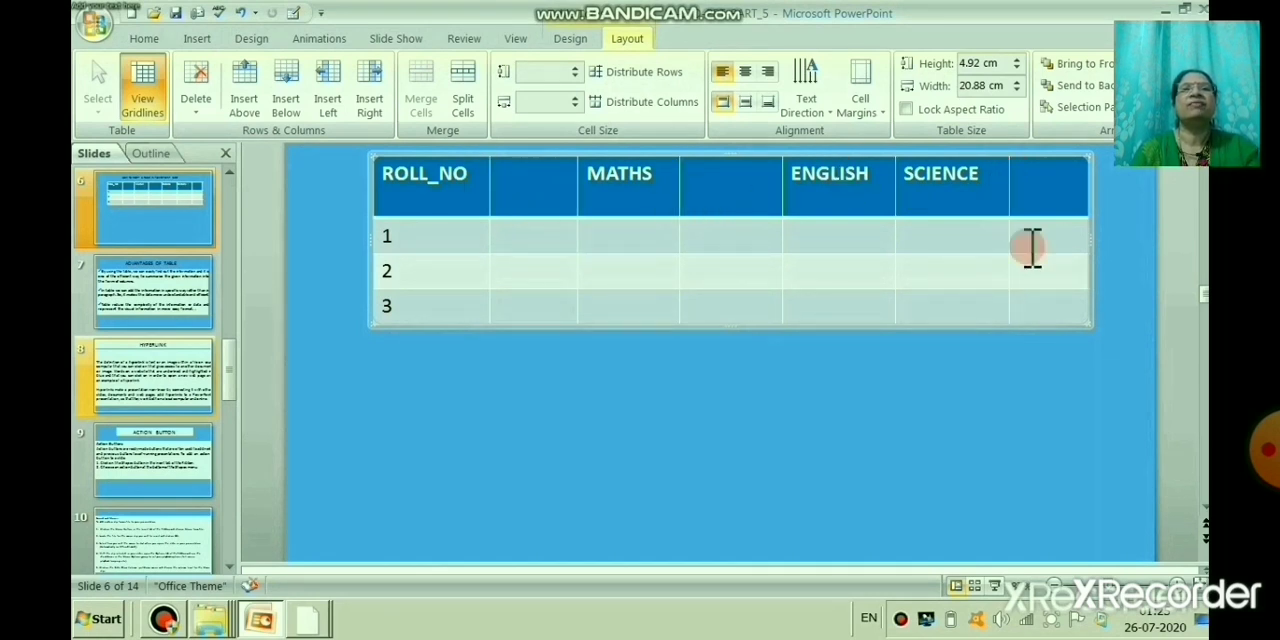
Step: Enter MARATHI as the heading of the blank column after ROLL_NO and widen that column to fit the heading on one line
left_click(539, 189)
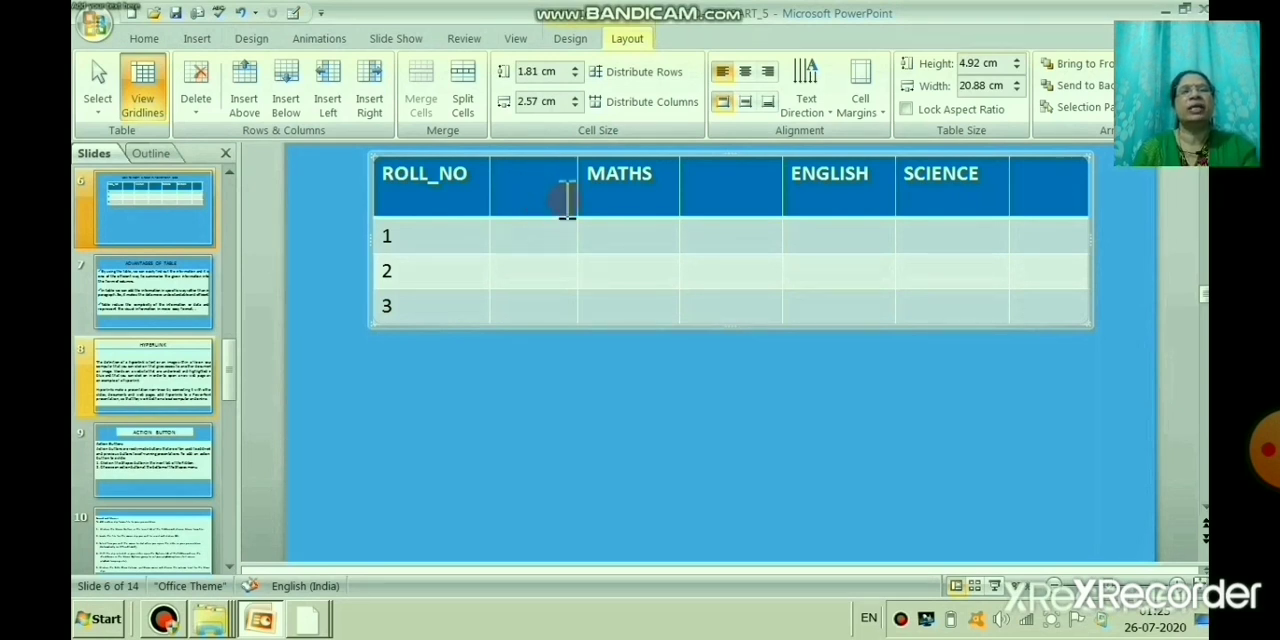
type("MARATHI")
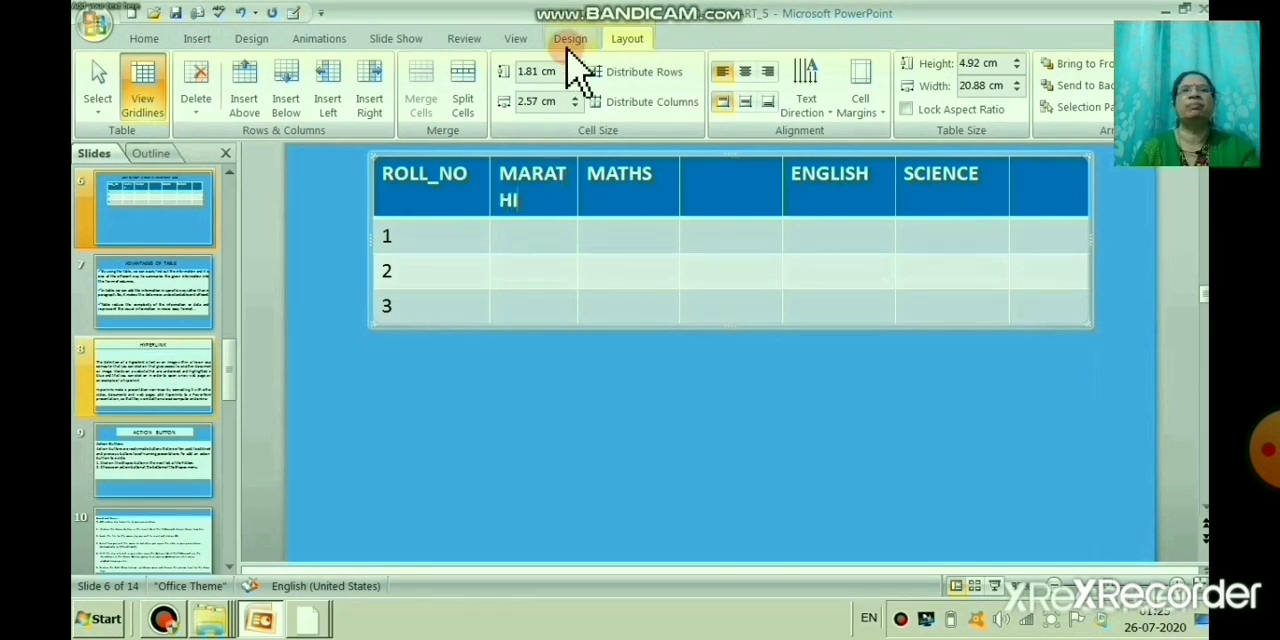
left_click(624, 228)
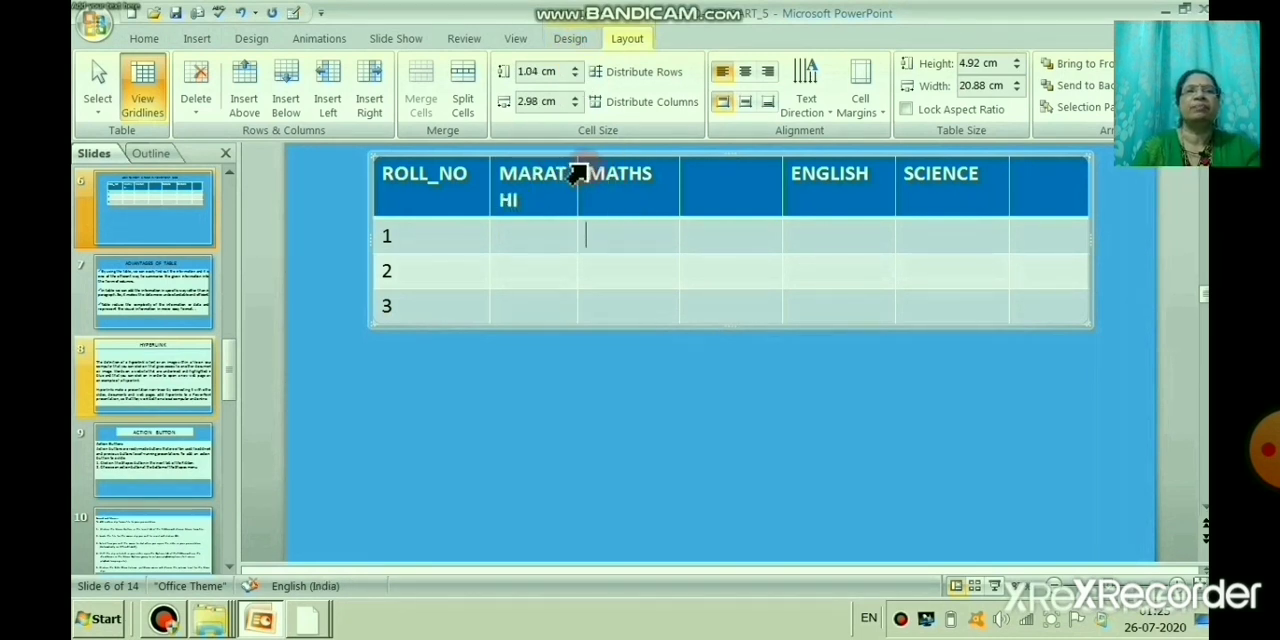
left_click_drag(580, 165, 594, 175)
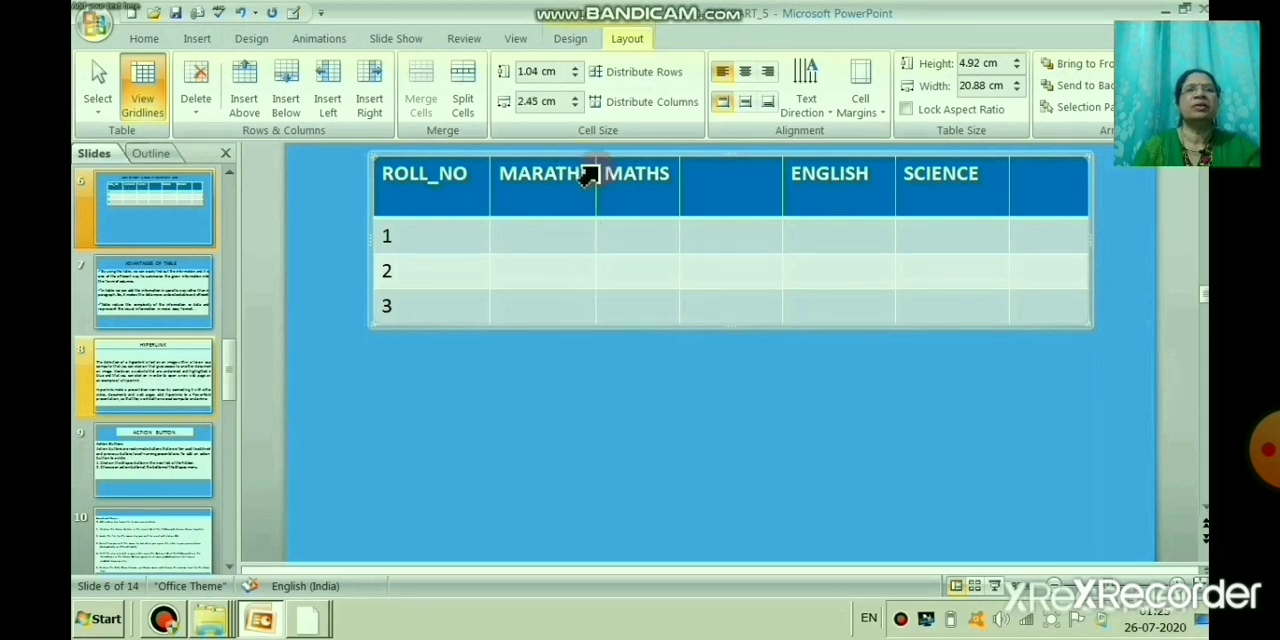